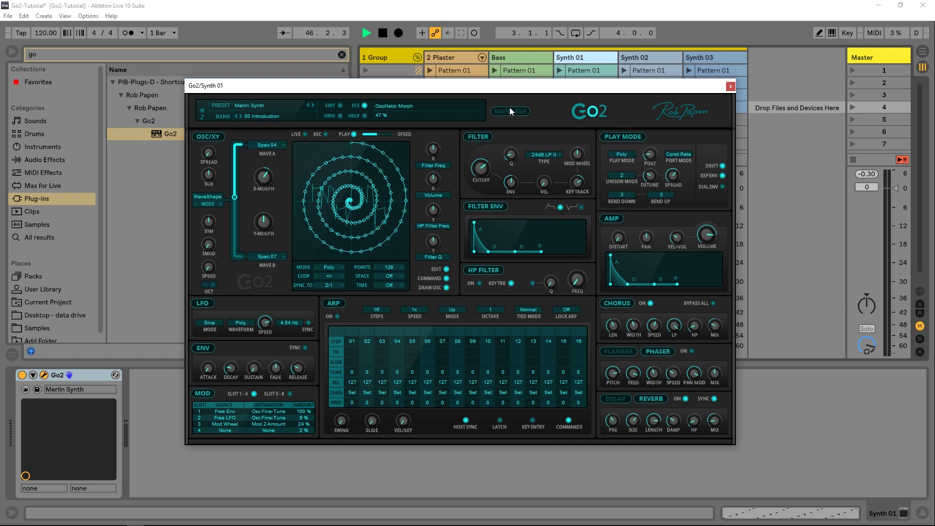
# Open the Bass track's NockNock Bass 4 Go2 patch, sweep the oscillator morph, then stop playback.
pyautogui.press('Left')
pyautogui.click(493, 69)
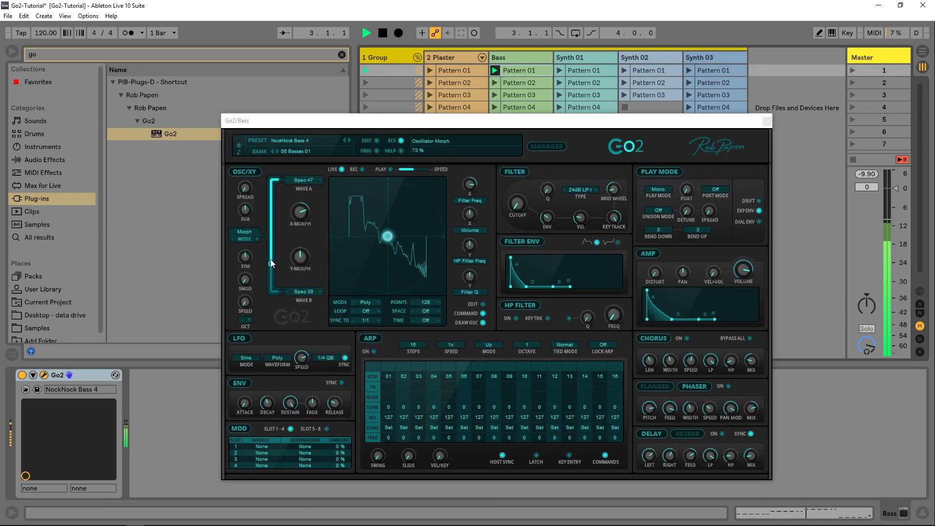
pyautogui.moveTo(270, 259); pyautogui.dragTo(275, 236)
pyautogui.moveTo(279, 275); pyautogui.dragTo(311, 306)
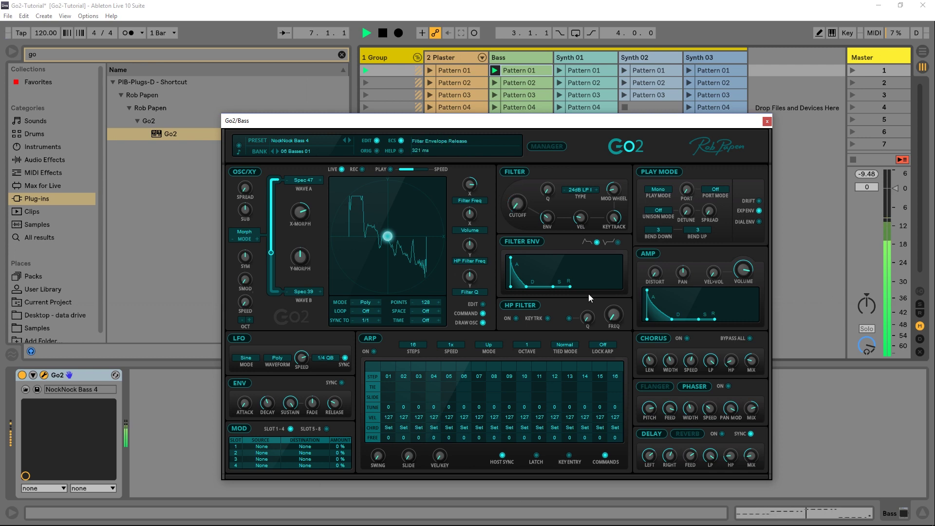
pyautogui.press('space')
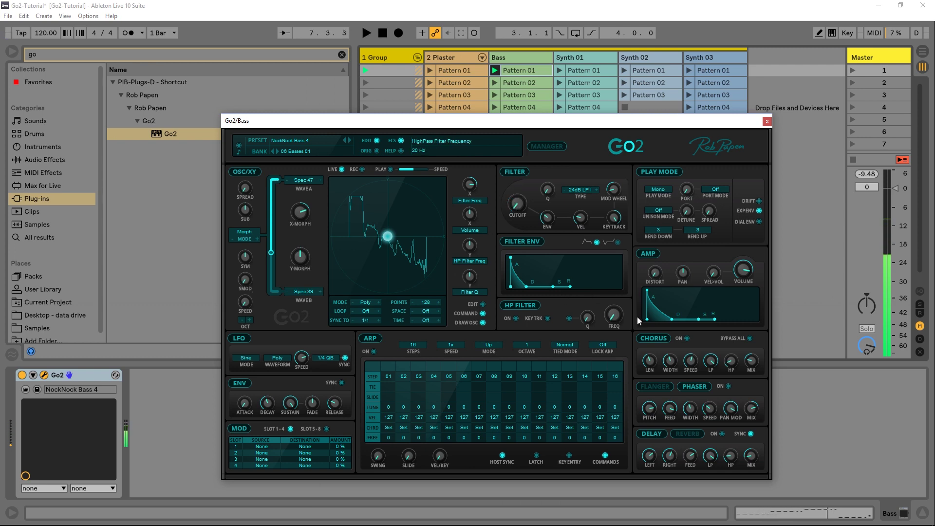
pyautogui.click(553, 149)
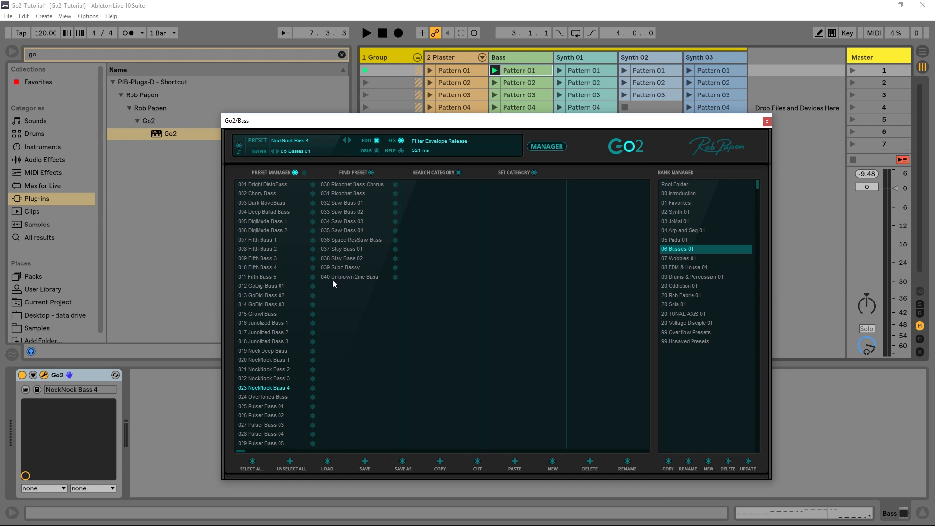
pyautogui.click(556, 147)
# Select and solo Synth 01, then launch its Pattern 01.
pyautogui.click(768, 122)
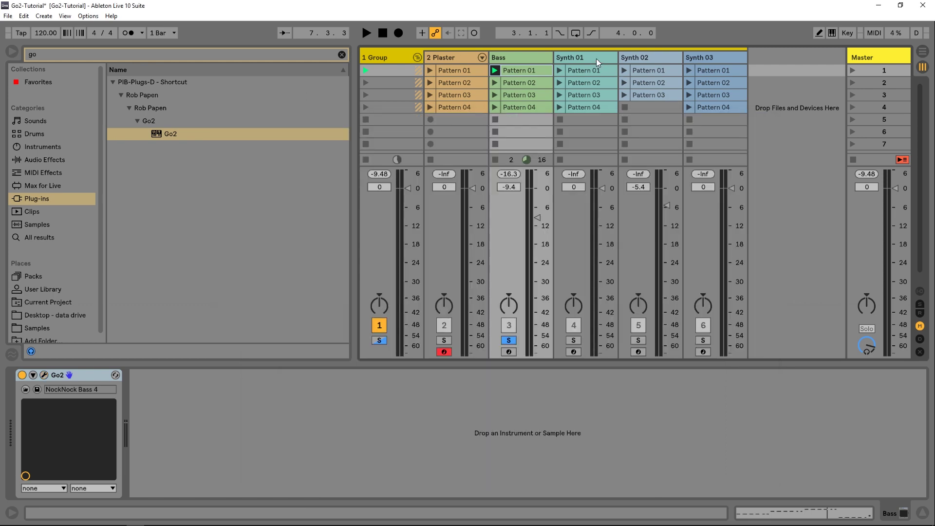
pyautogui.click(599, 63)
pyautogui.click(574, 340)
pyautogui.click(561, 70)
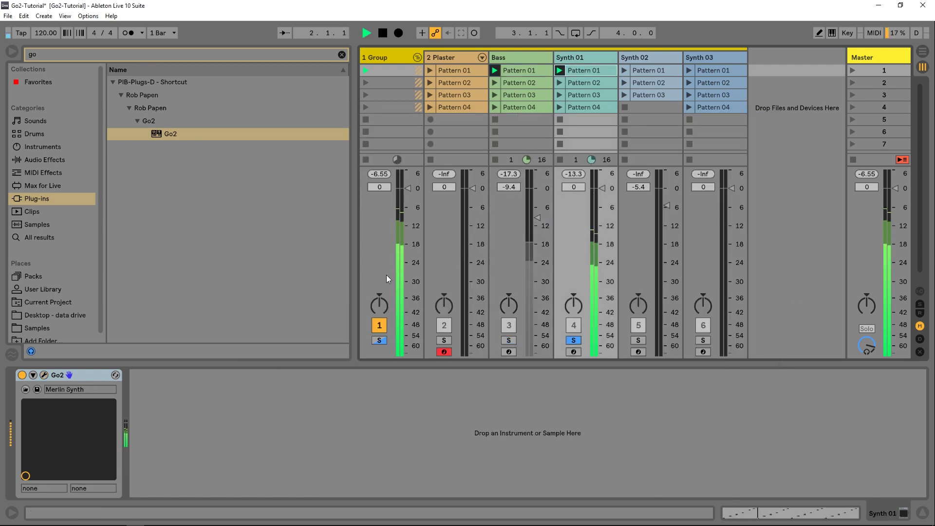
# Set Synth 01's Go2 oscillator morph to 38 % and close the editor.
pyautogui.click(43, 376)
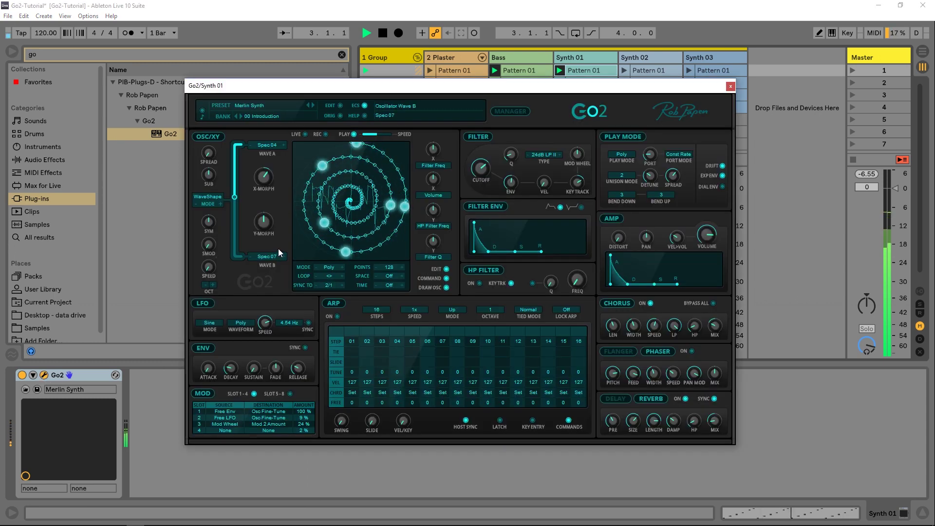
pyautogui.moveTo(235, 217)
pyautogui.mouseDown()
pyautogui.moveTo(236, 161)
pyautogui.moveTo(243, 217)
pyautogui.mouseUp()
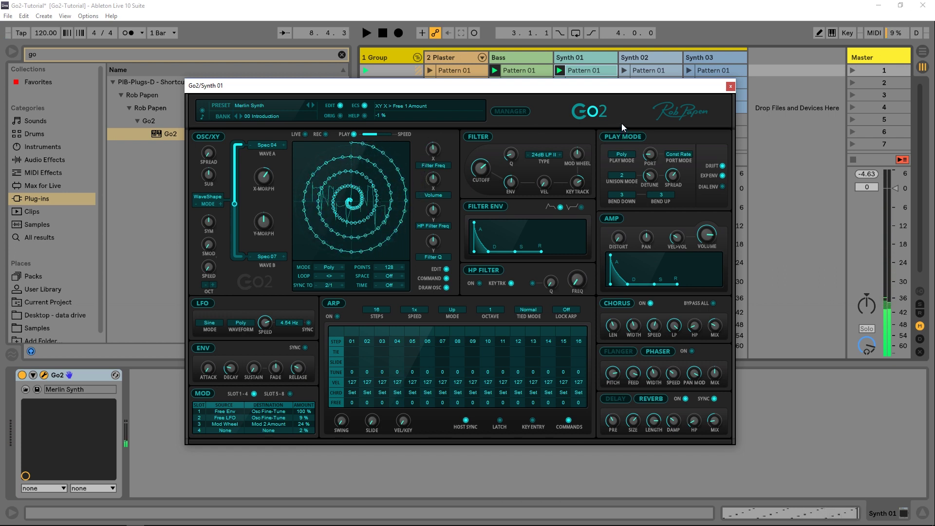
pyautogui.click(730, 86)
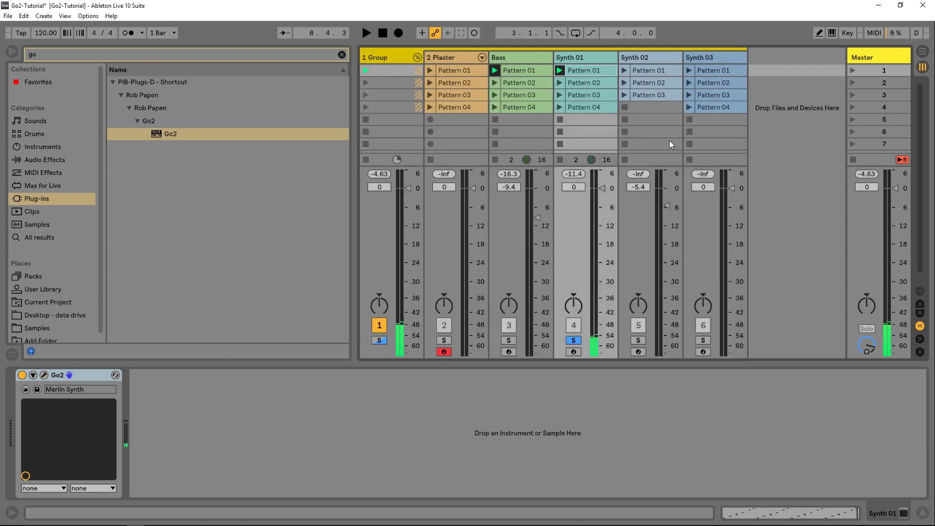
# Solo Synth 02, launch its Pattern 01, bring up its Go2 editor, then stop playback.
pyautogui.click(638, 341)
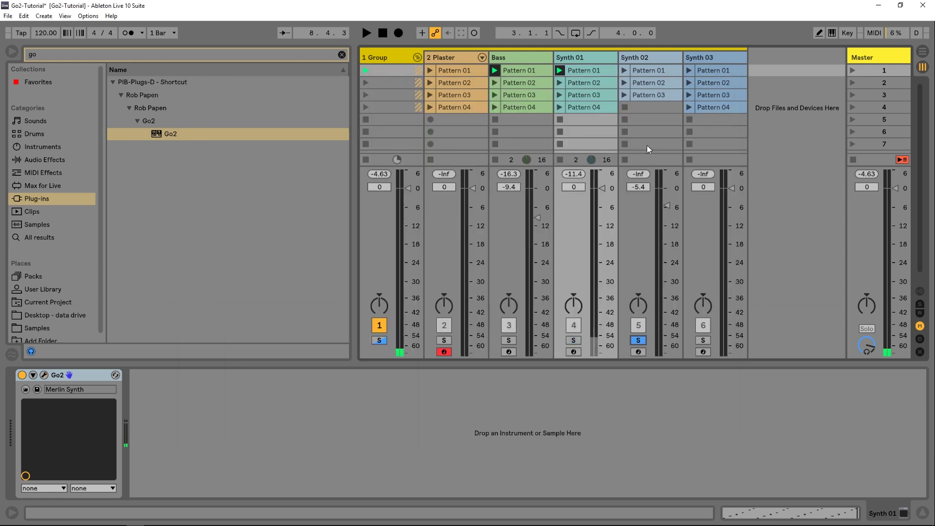
pyautogui.click(625, 70)
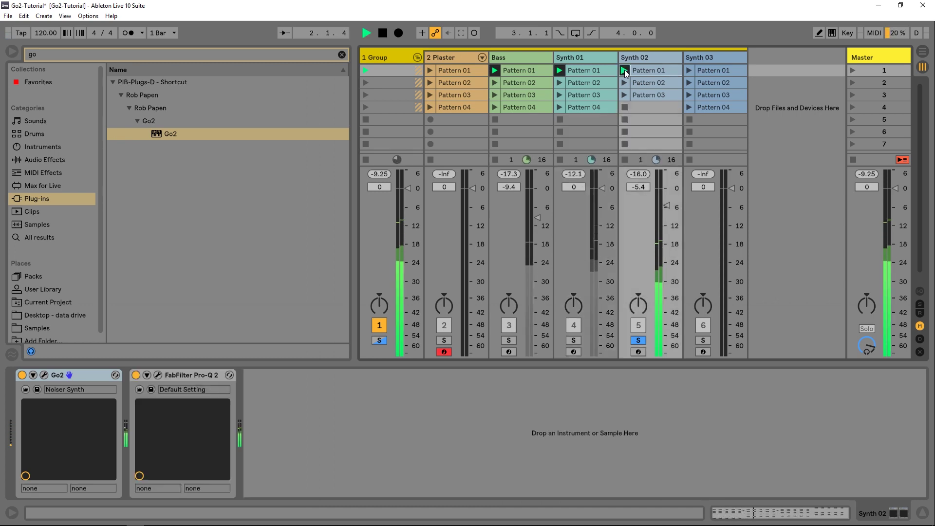
pyautogui.click(43, 375)
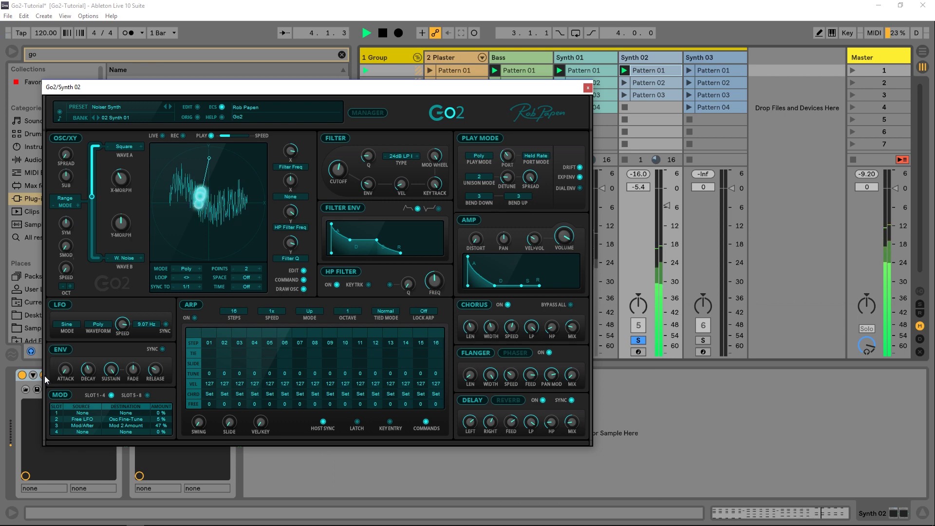
pyautogui.press('space')
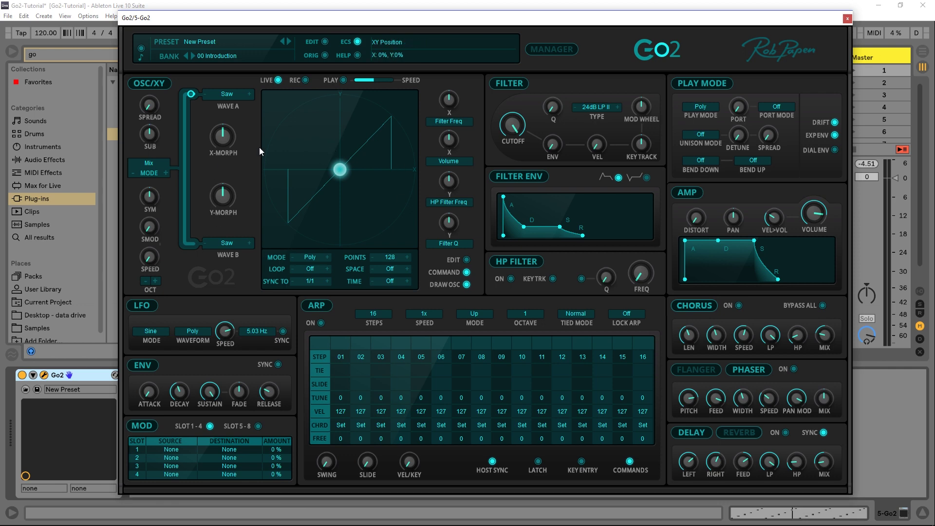
# Set oscillator Wave A to Spec 04 from the Spectrum Waves 1 list.
pyautogui.click(223, 99)
pyautogui.moveTo(253, 235)
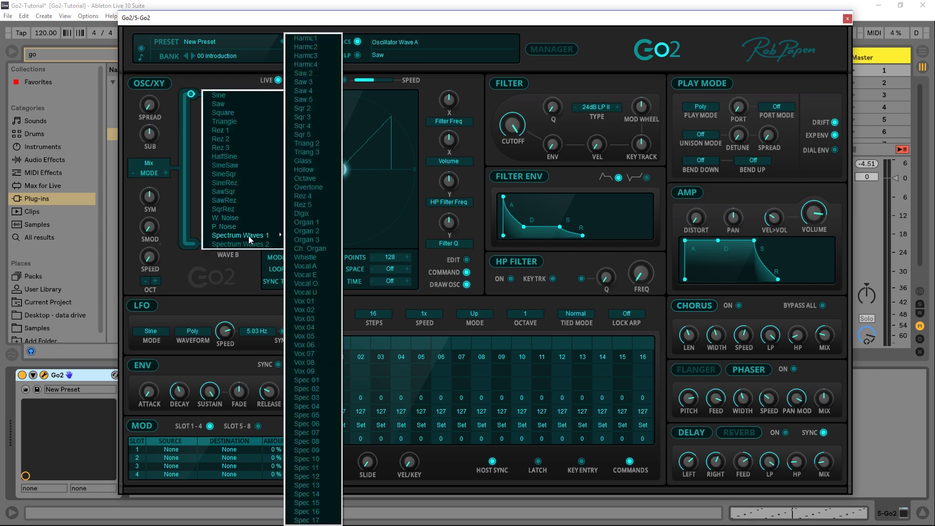
pyautogui.click(319, 407)
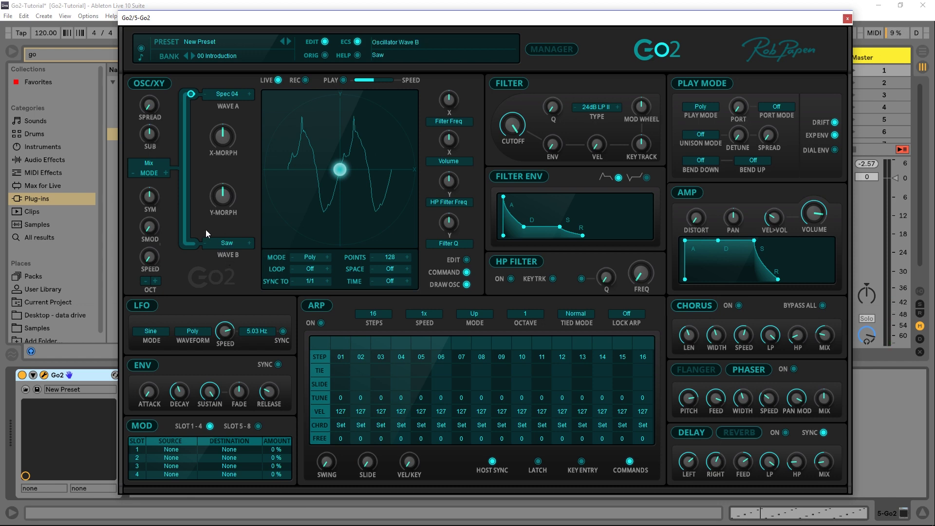
# Check the oscillator mode list and set the wave morph to about 38 %.
pyautogui.click(152, 166)
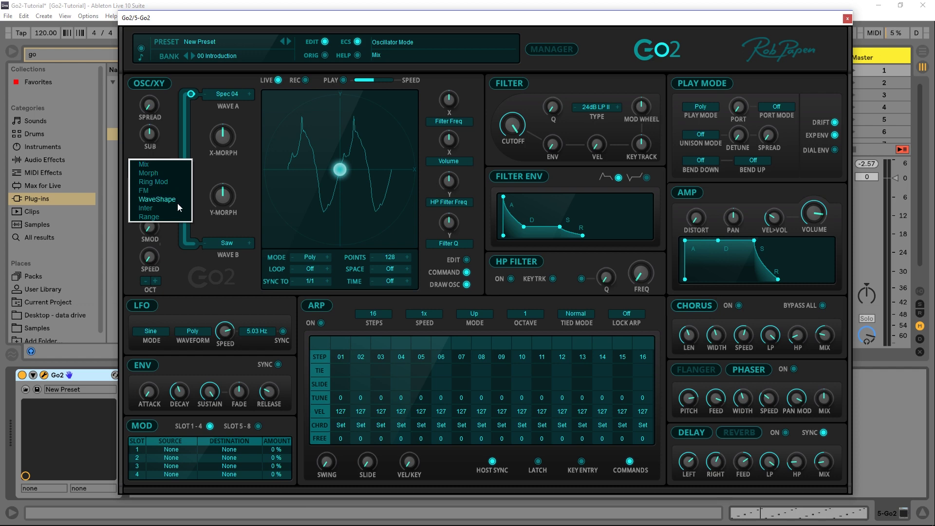
pyautogui.click(122, 175)
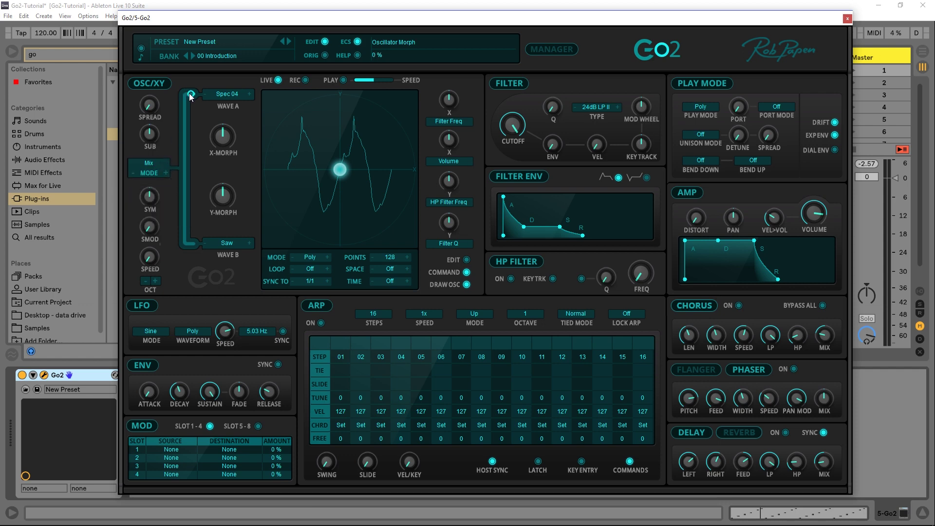
pyautogui.moveTo(186, 95); pyautogui.dragTo(180, 172)
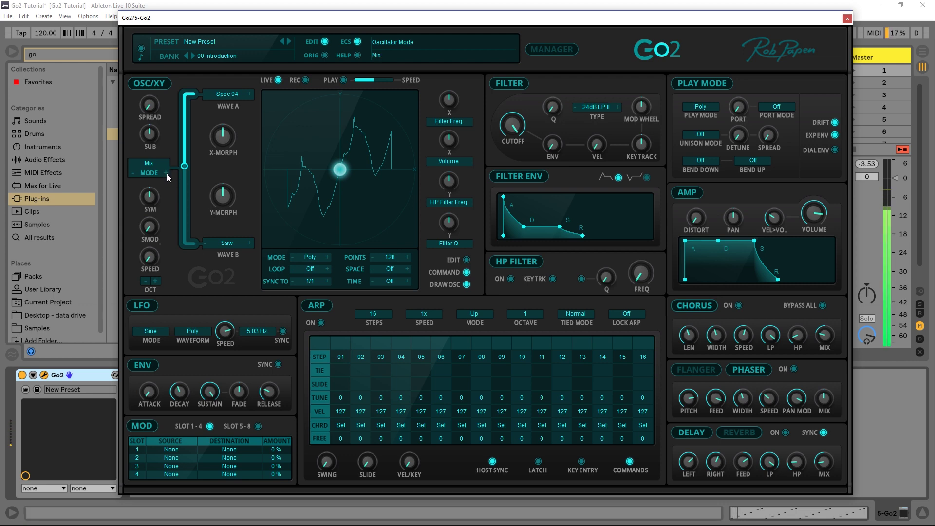
# Step through the oscillator modes and settle on WaveShape.
pyautogui.click(165, 174)
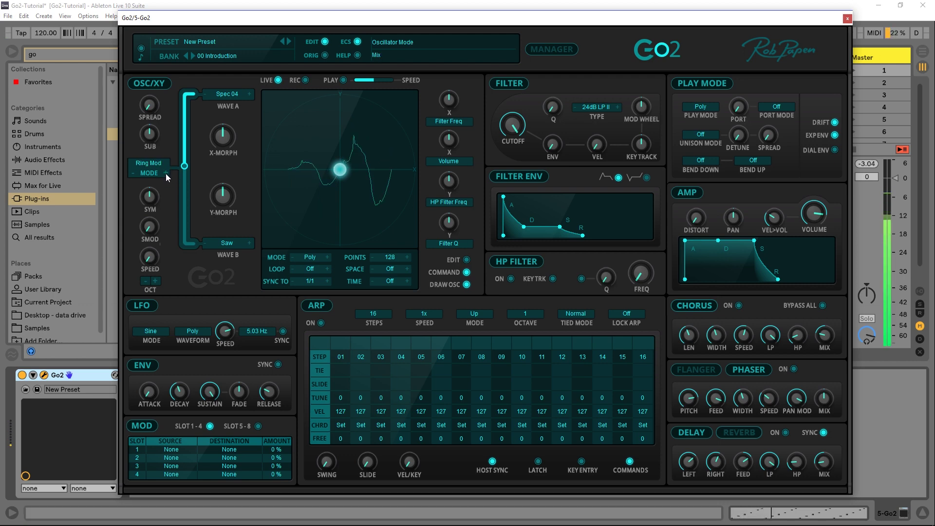
pyautogui.click(166, 173)
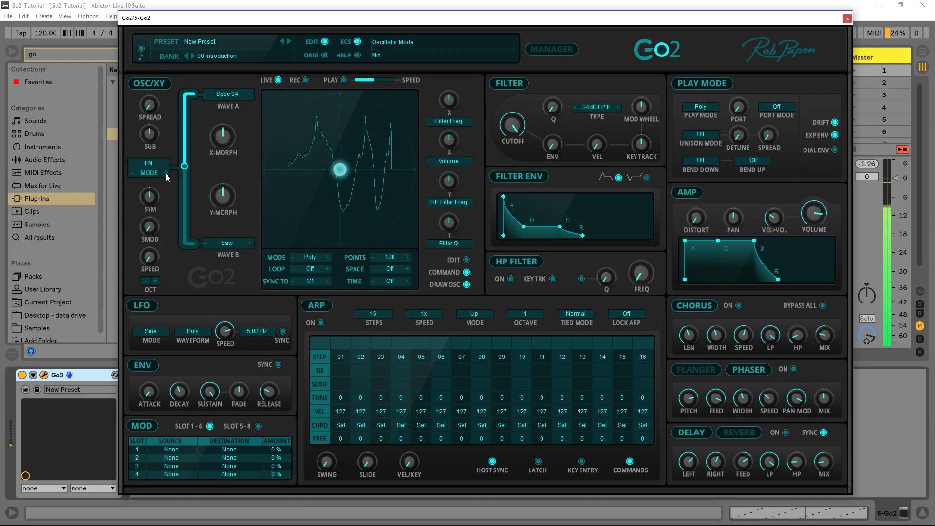
pyautogui.click(165, 174)
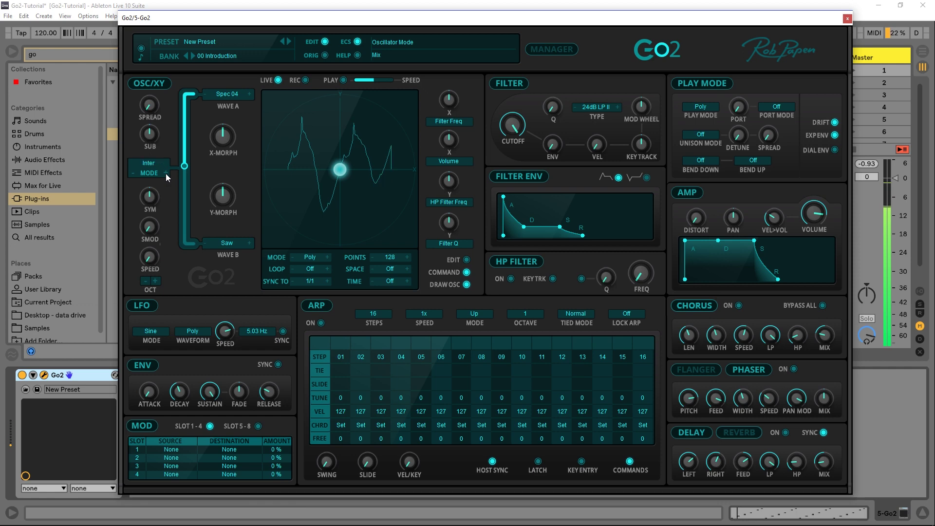
pyautogui.click(166, 174)
pyautogui.click(132, 174)
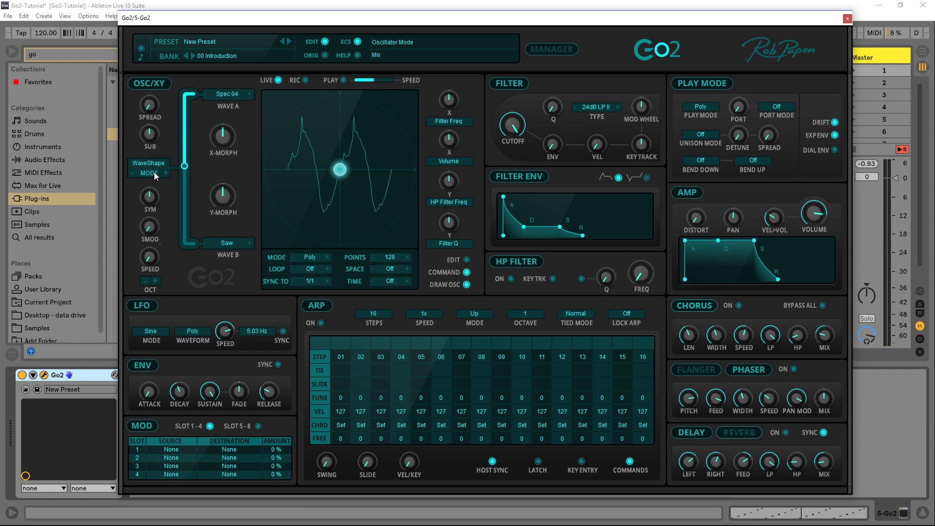
# Set Wave B to Spec 07 and nudge the wave morph to 39 %.
pyautogui.click(228, 242)
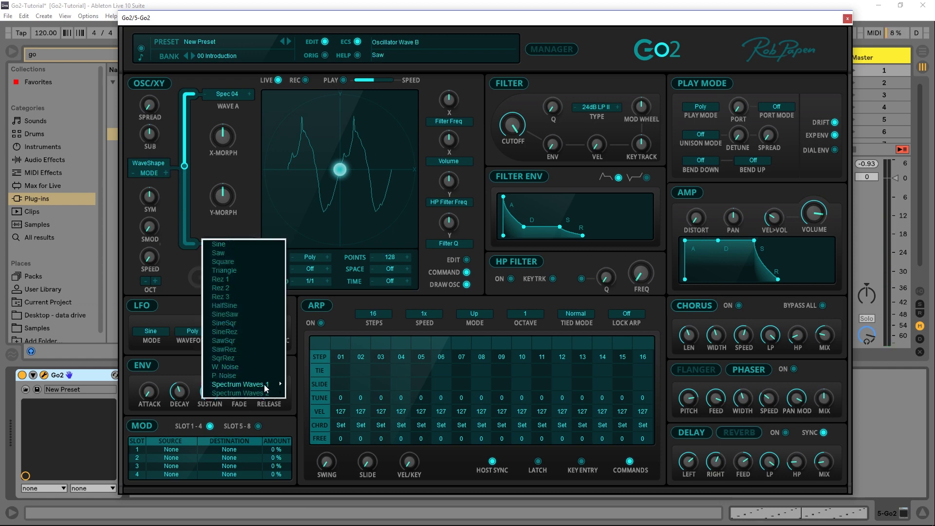
pyautogui.moveTo(240, 384)
pyautogui.click(324, 430)
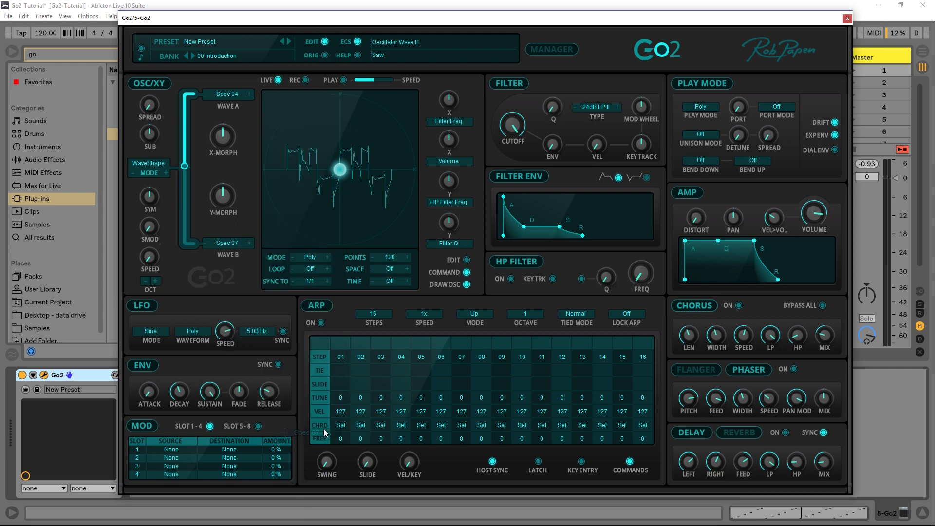
pyautogui.moveTo(184, 166); pyautogui.dragTo(186, 162)
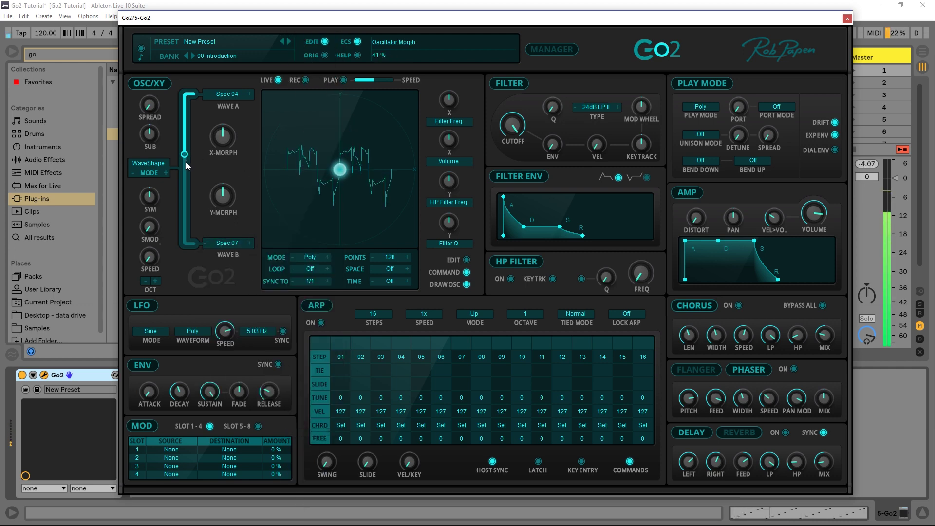
# Load the crazy-spiral-in.xy path preset onto the XY pad.
pyautogui.rightClick(338, 130)
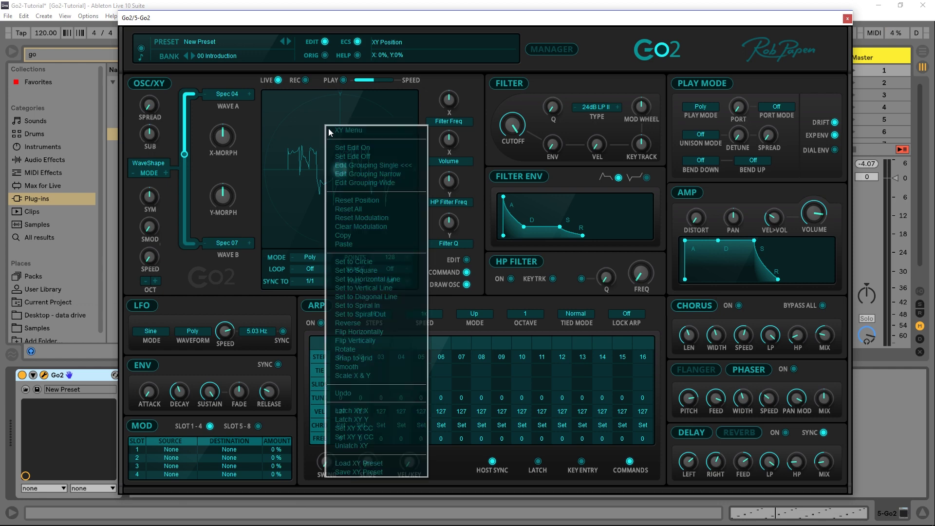
pyautogui.click(363, 463)
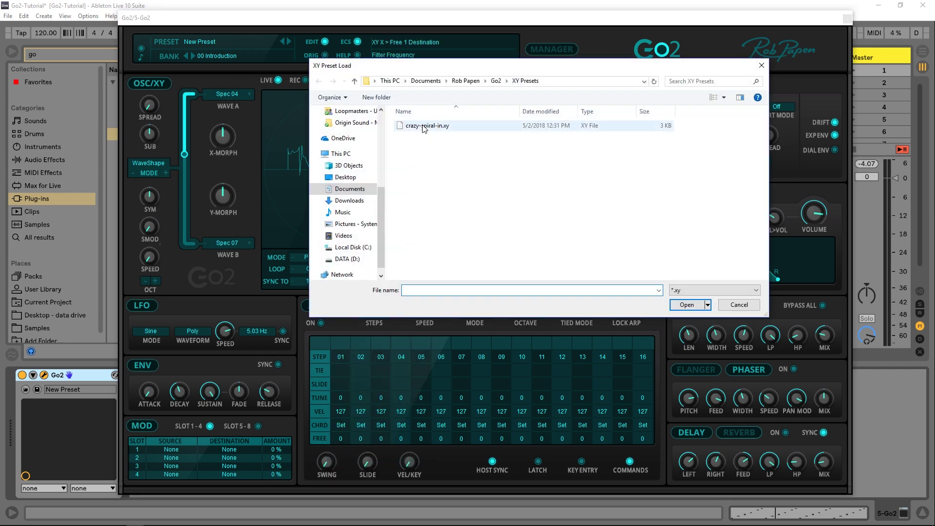
pyautogui.doubleClick(421, 126)
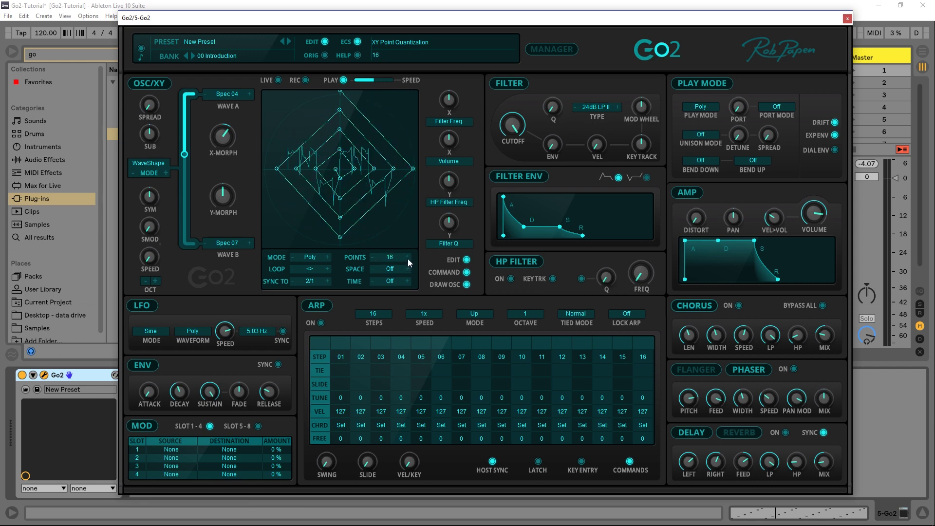
# Raise the XY path to 128 points and pull the spiral's outer end toward the top-left.
pyautogui.click(371, 260)
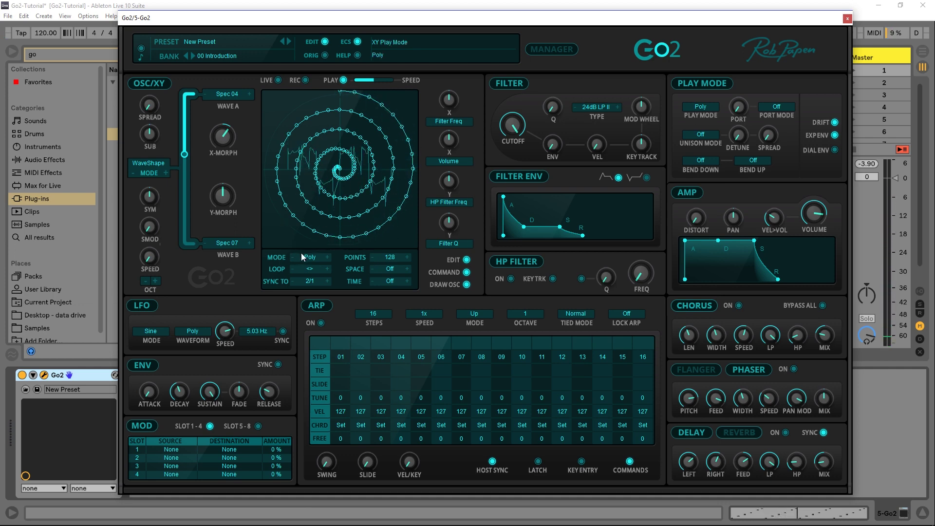
pyautogui.rightClick(318, 133)
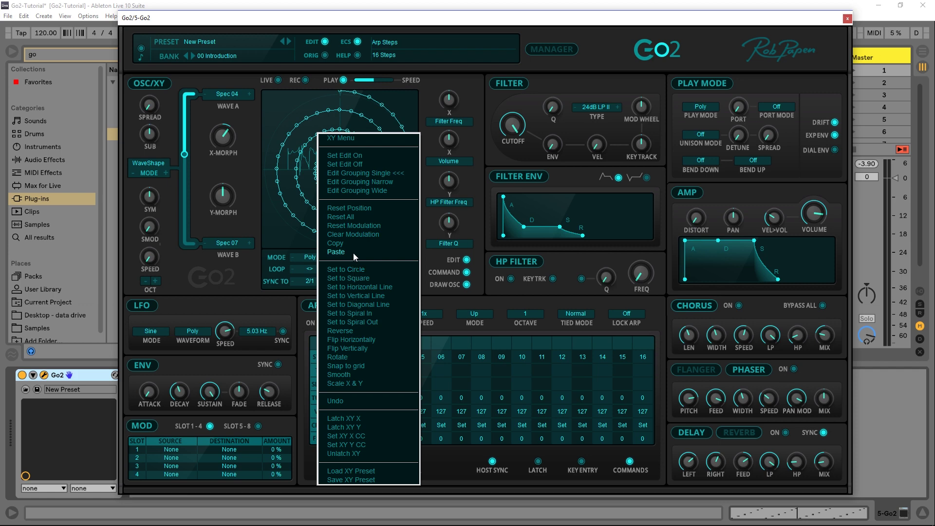
pyautogui.moveTo(271, 136); pyautogui.dragTo(296, 128)
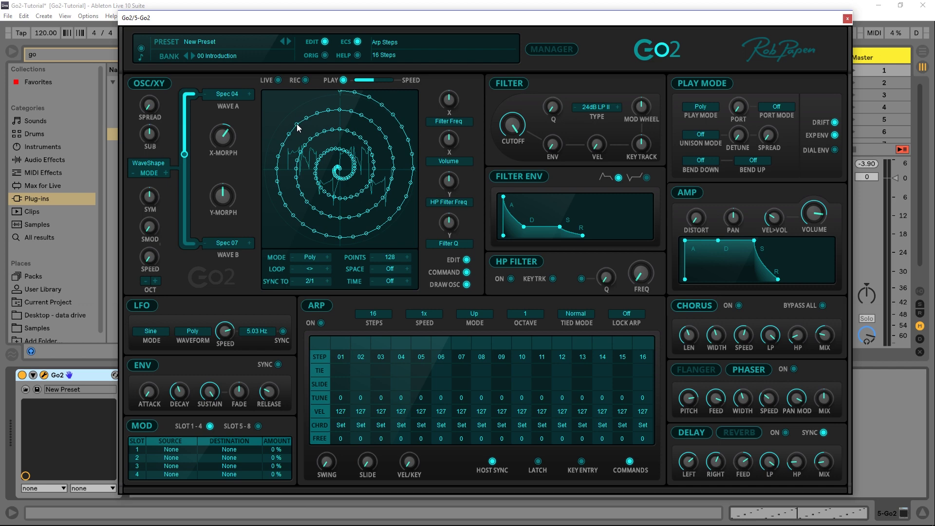
# Record a hand-drawn XY path, play it back, and move its first point down-left.
pyautogui.click(305, 81)
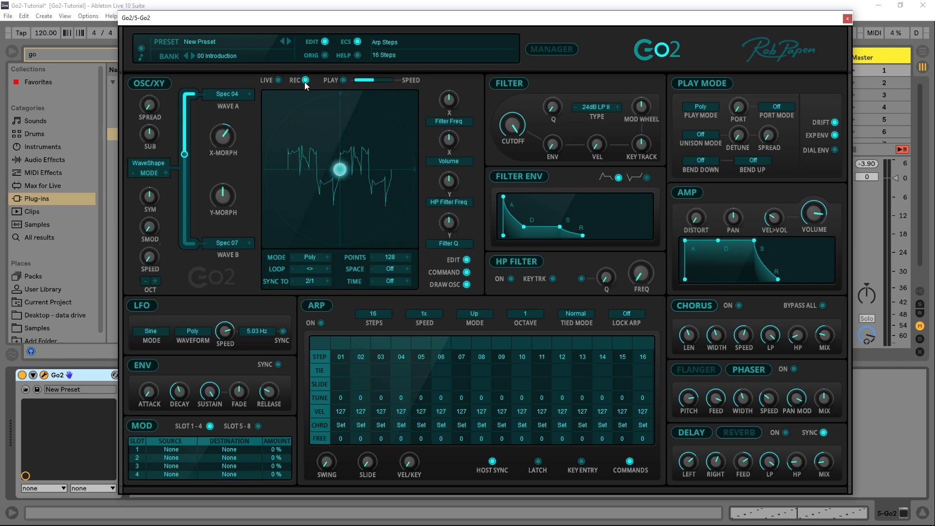
pyautogui.moveTo(342, 163)
pyautogui.mouseDown()
pyautogui.moveTo(328, 132)
pyautogui.moveTo(317, 165)
pyautogui.mouseUp()
pyautogui.click(278, 81)
pyautogui.rightClick(340, 139)
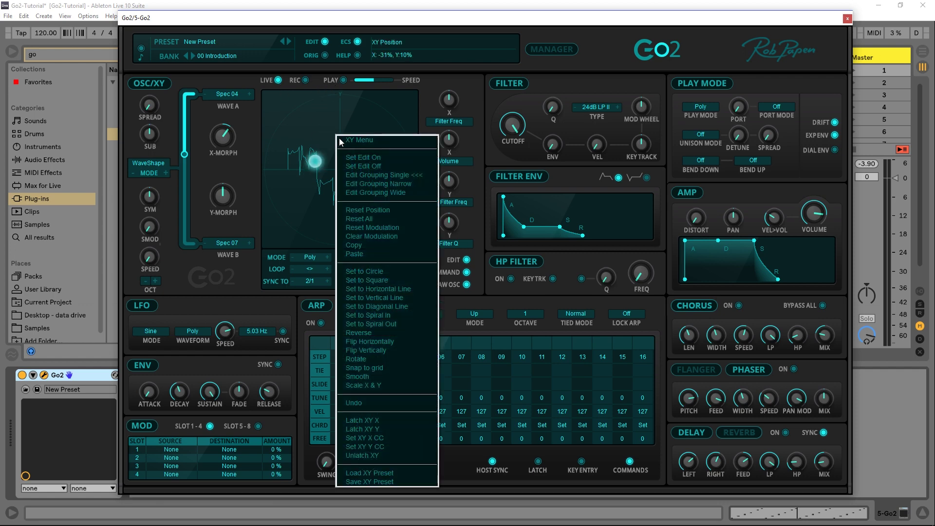
pyautogui.click(315, 86)
pyautogui.click(343, 80)
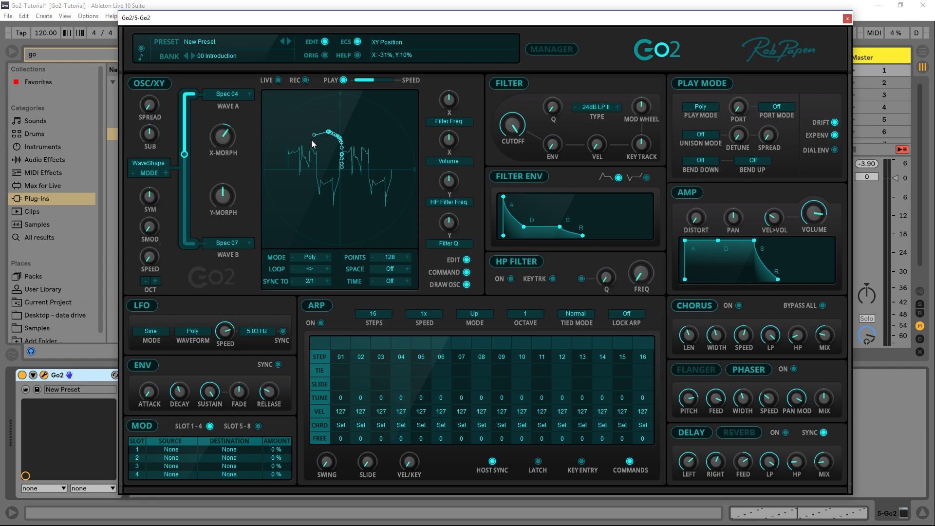
pyautogui.moveTo(312, 138); pyautogui.dragTo(308, 157)
# Re-record a new looping XY morph path and set it playing back.
pyautogui.click(306, 80)
pyautogui.moveTo(313, 165)
pyautogui.mouseDown()
pyautogui.moveTo(365, 193)
pyautogui.moveTo(291, 131)
pyautogui.moveTo(394, 179)
pyautogui.moveTo(304, 215)
pyautogui.mouseUp()
pyautogui.click(343, 79)
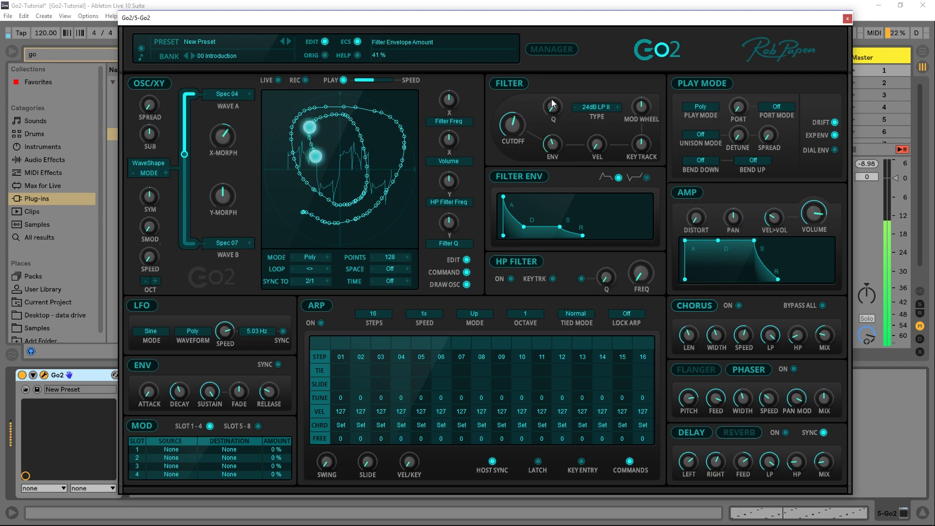
# Lower cutoff to 1.6 kHz, raise filter sustain to 44 %, enable DIAL ENV, shorten decay to 100 ms.
pyautogui.moveTo(521, 128); pyautogui.dragTo(517, 132)
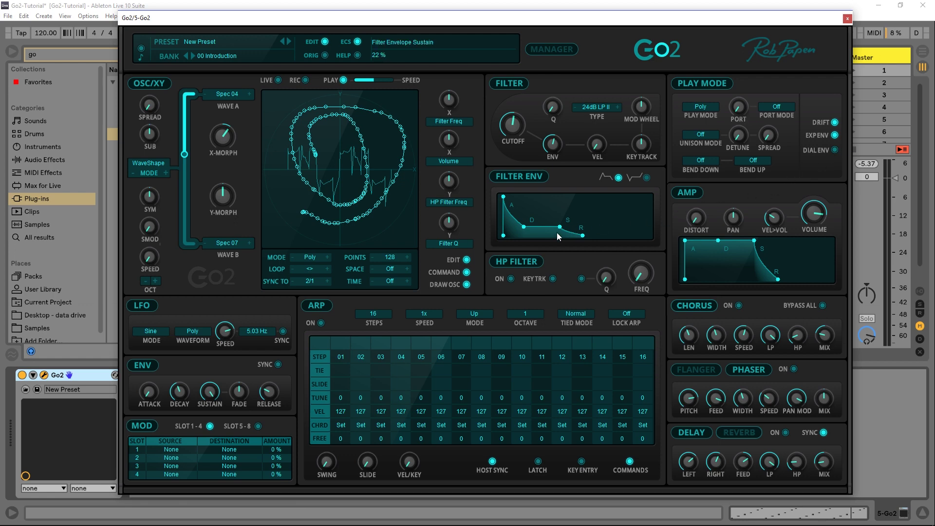
pyautogui.moveTo(561, 214); pyautogui.dragTo(537, 218)
pyautogui.click(835, 149)
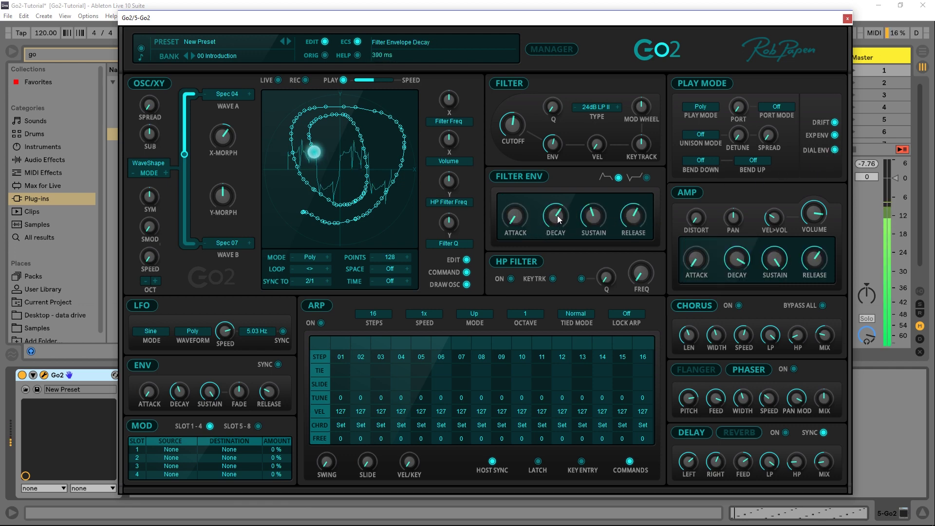
pyautogui.moveTo(552, 232); pyautogui.dragTo(643, 238)
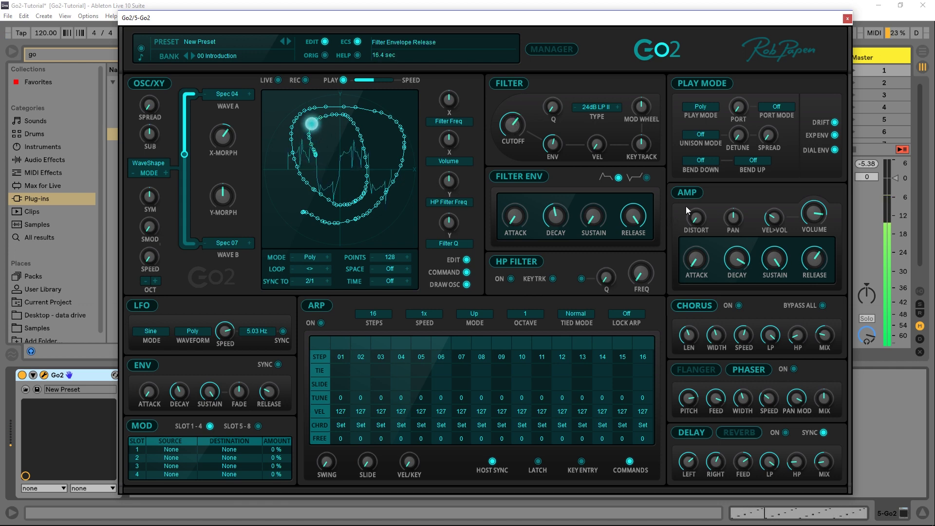
# Add slight portamento and two-voice unison with slight detune and 69 % stereo spread.
pyautogui.moveTo(741, 112); pyautogui.dragTo(741, 101)
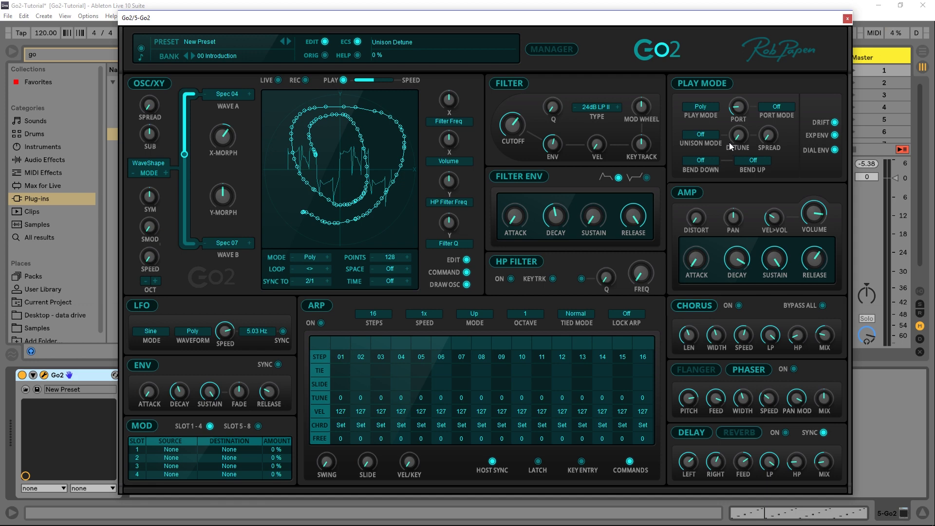
pyautogui.click(714, 137)
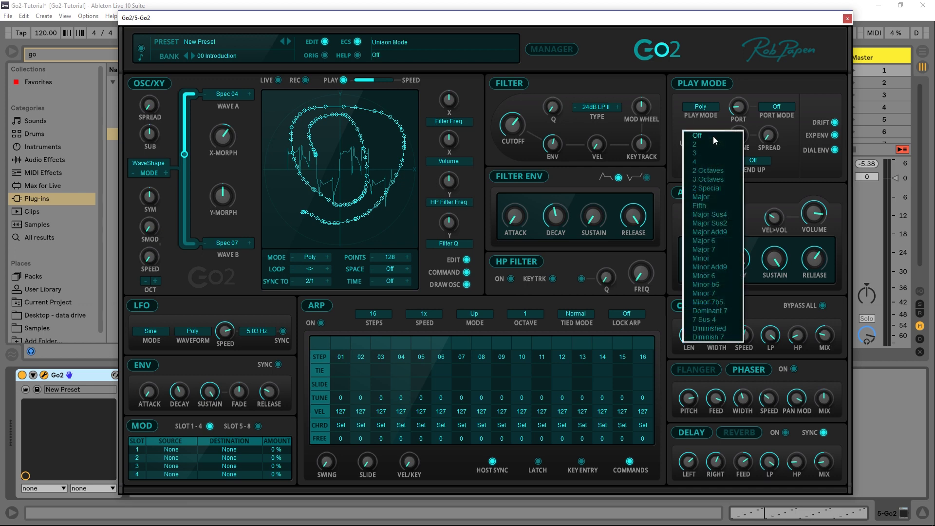
pyautogui.click(712, 144)
pyautogui.moveTo(737, 139)
pyautogui.mouseDown()
pyautogui.moveTo(744, 117)
pyautogui.moveTo(742, 130)
pyautogui.mouseUp()
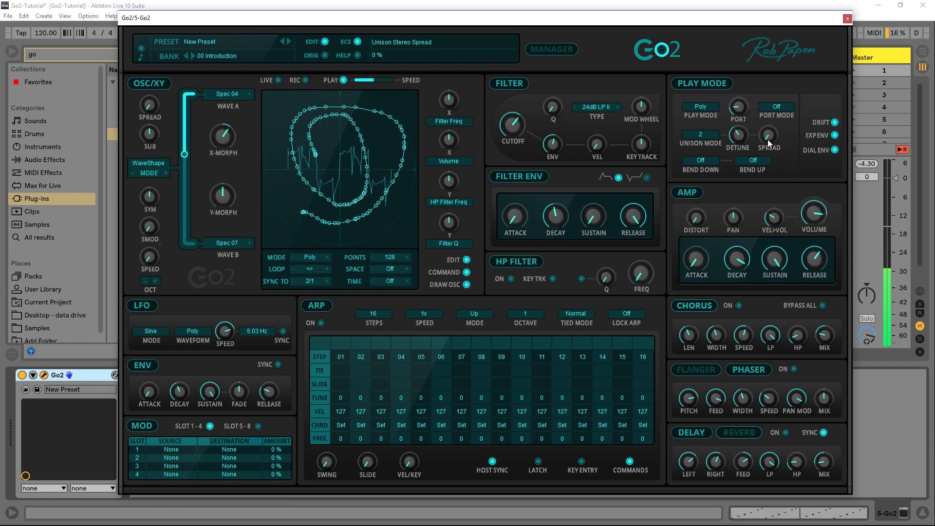
pyautogui.scroll(2, 768, 138)
pyautogui.moveTo(768, 138); pyautogui.dragTo(771, 71)
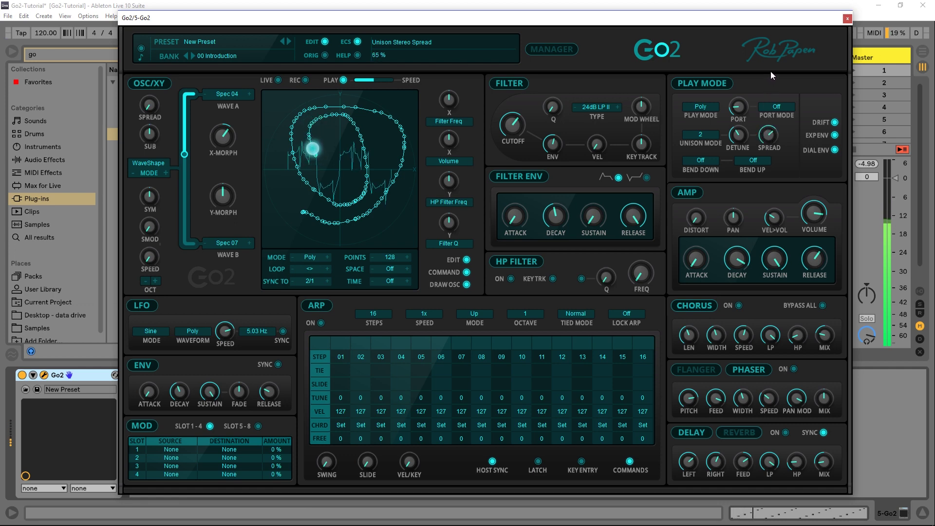
# Check the pitch bend down range and leave it Off.
pyautogui.click(717, 166)
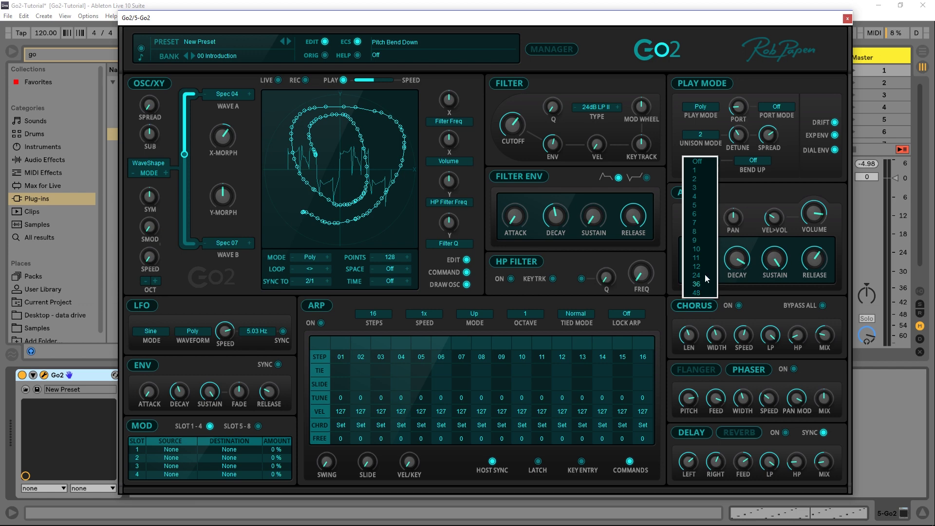
pyautogui.click(763, 192)
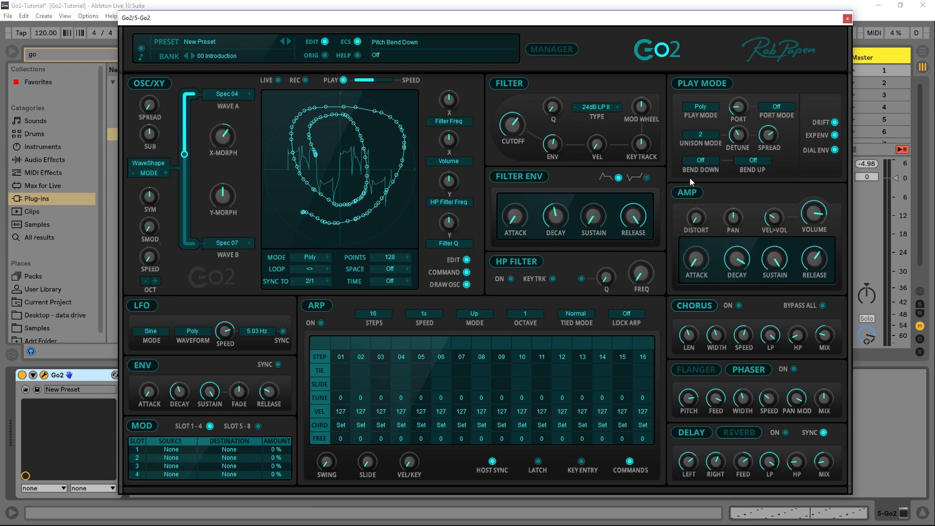
pyautogui.click(697, 166)
pyautogui.click(731, 174)
# Bring the amp envelope decay to 240 ms and adjust the amp release.
pyautogui.moveTo(737, 259); pyautogui.dragTo(734, 291)
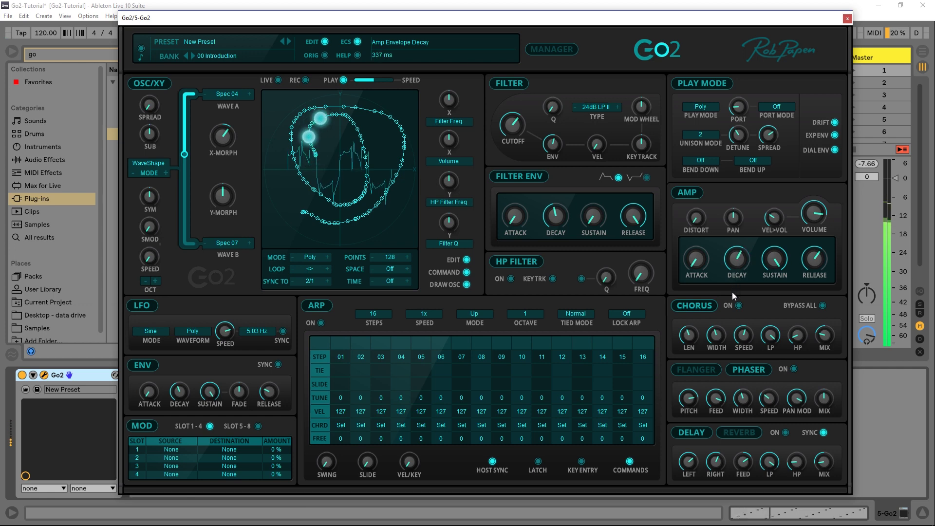
pyautogui.moveTo(815, 260)
pyautogui.mouseDown()
pyautogui.moveTo(814, 235)
pyautogui.moveTo(807, 256)
pyautogui.mouseUp()
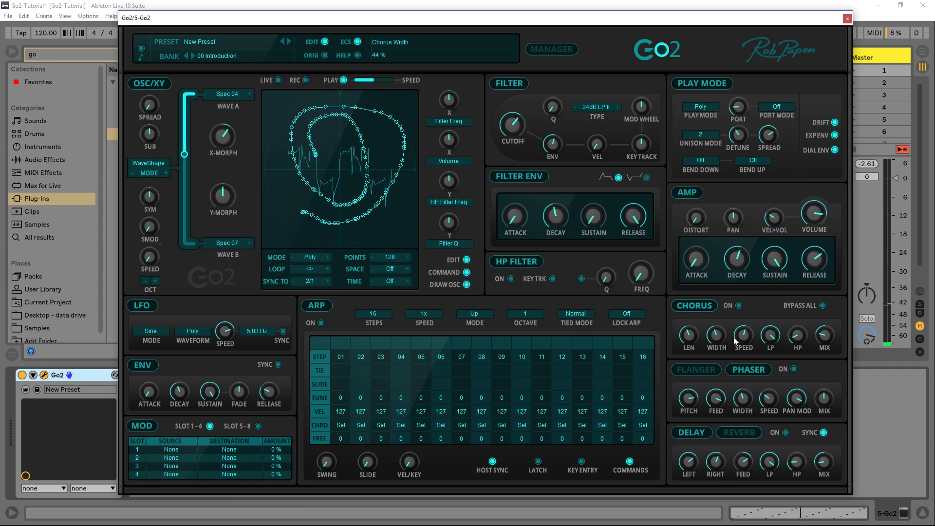
# Turn the reverb on with a shorter pre-delay and a 5.50 m room size.
pyautogui.click(735, 433)
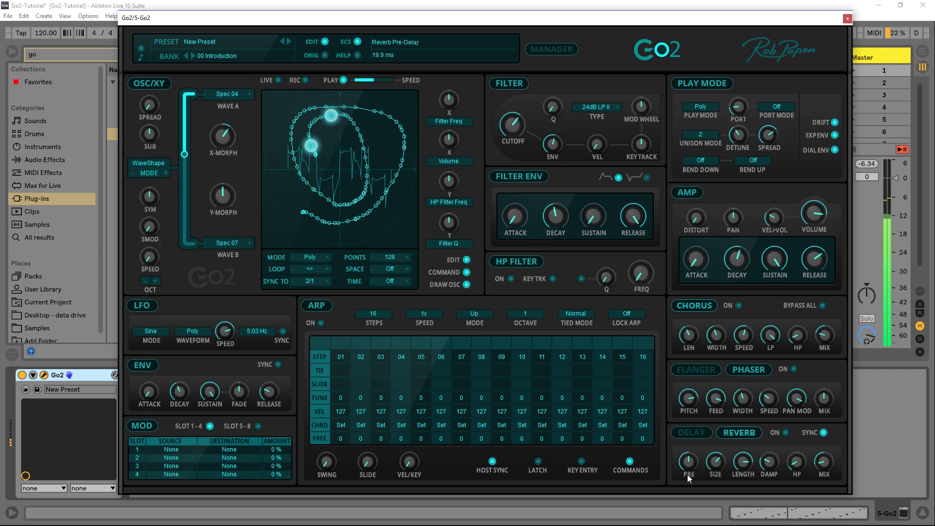
pyautogui.moveTo(688, 475); pyautogui.dragTo(716, 455)
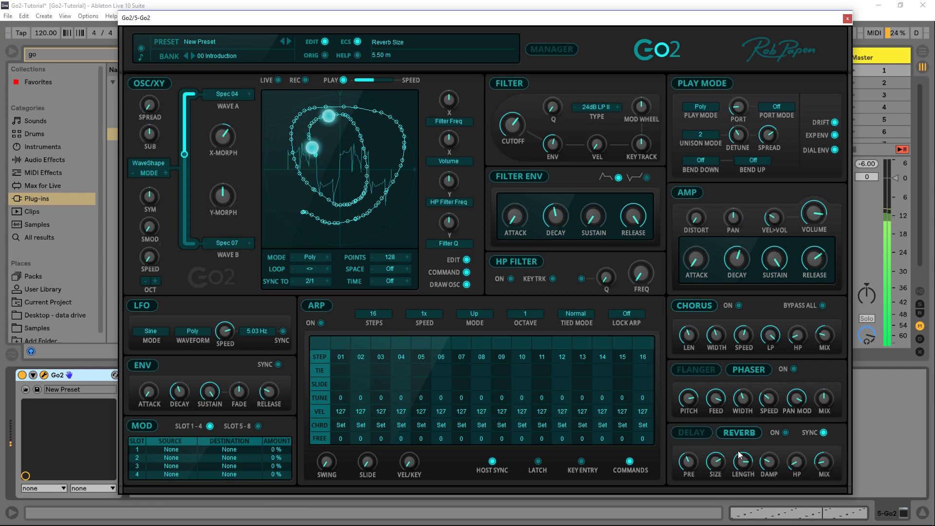
pyautogui.click(785, 433)
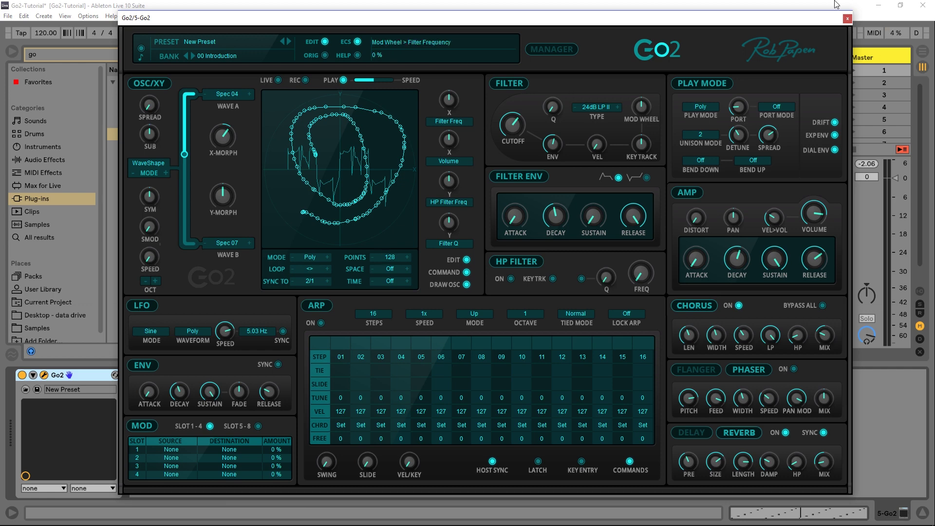
# Close the Go2 window, clear the track solos, and play scene 1 in full before stopping.
pyautogui.click(847, 19)
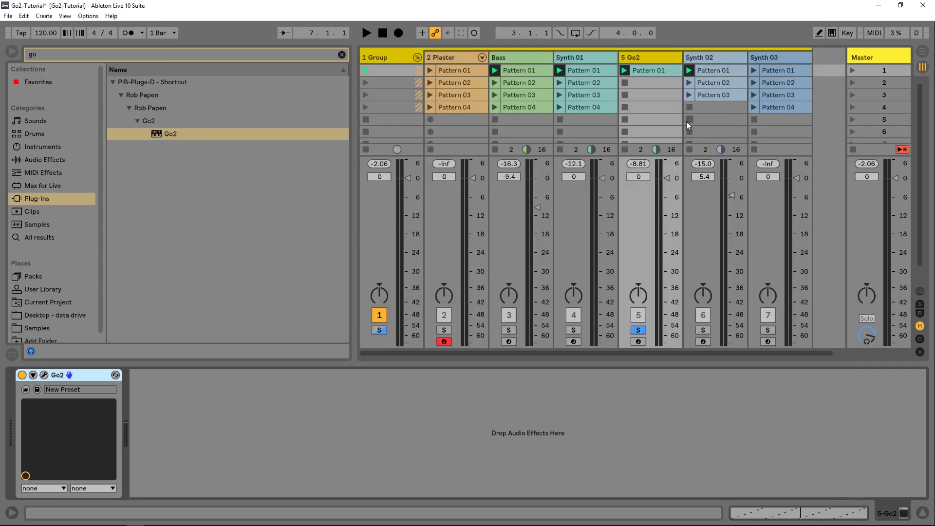
pyautogui.click(574, 315)
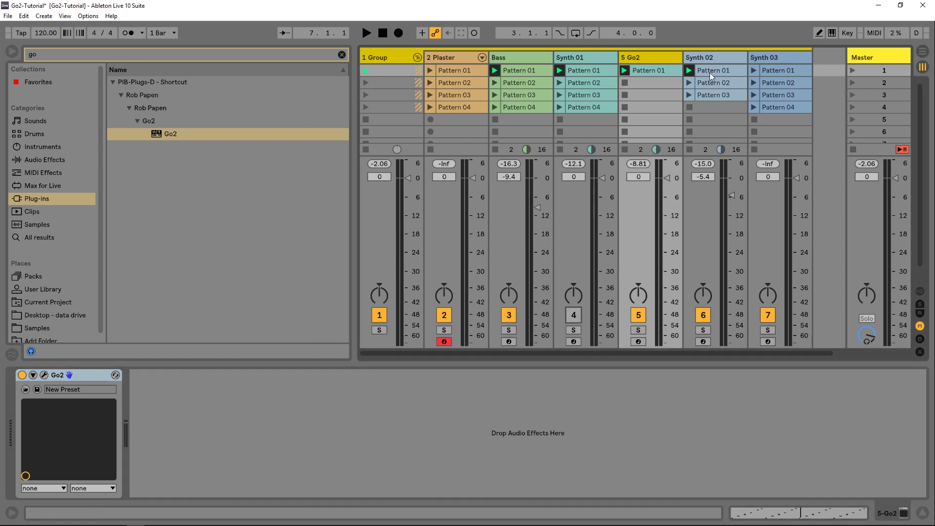
pyautogui.click(854, 71)
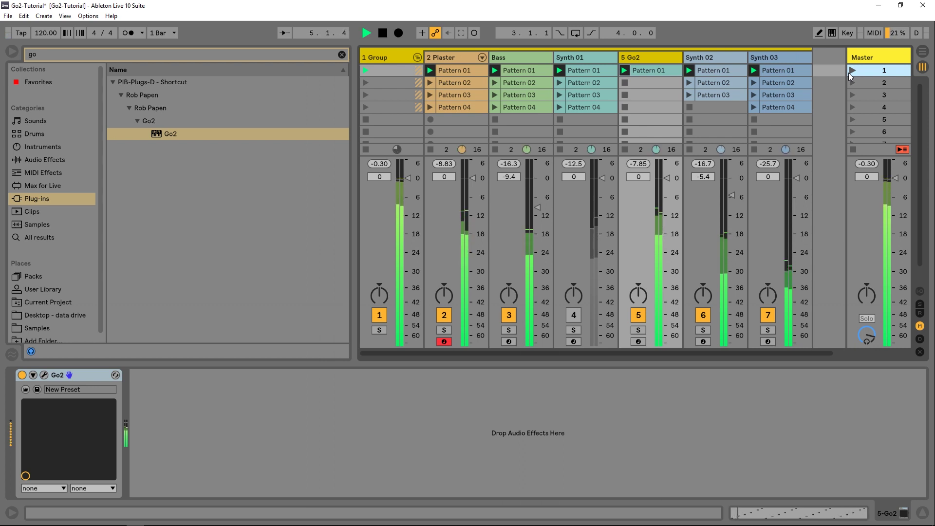
pyautogui.press('space')
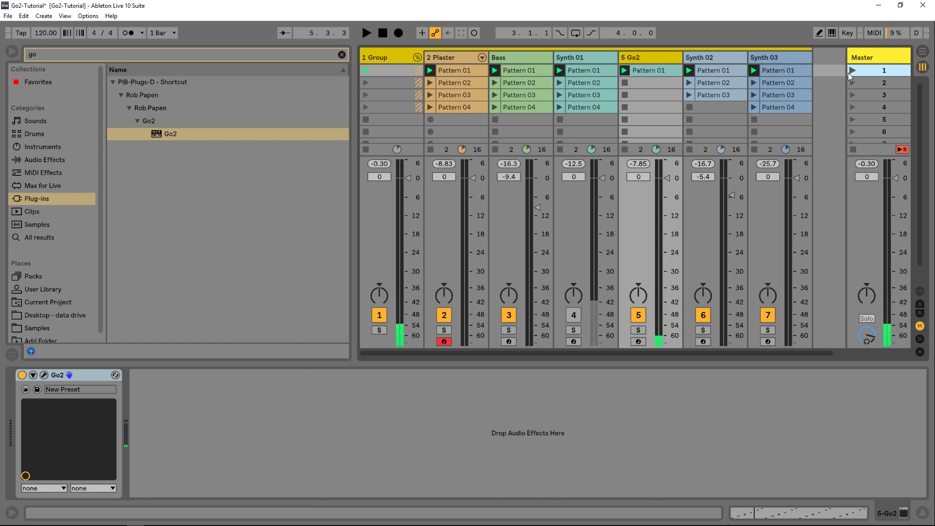
# Open the Go2 editor on the 5-Go2 track to display the New Preset patch.
pyautogui.click(43, 375)
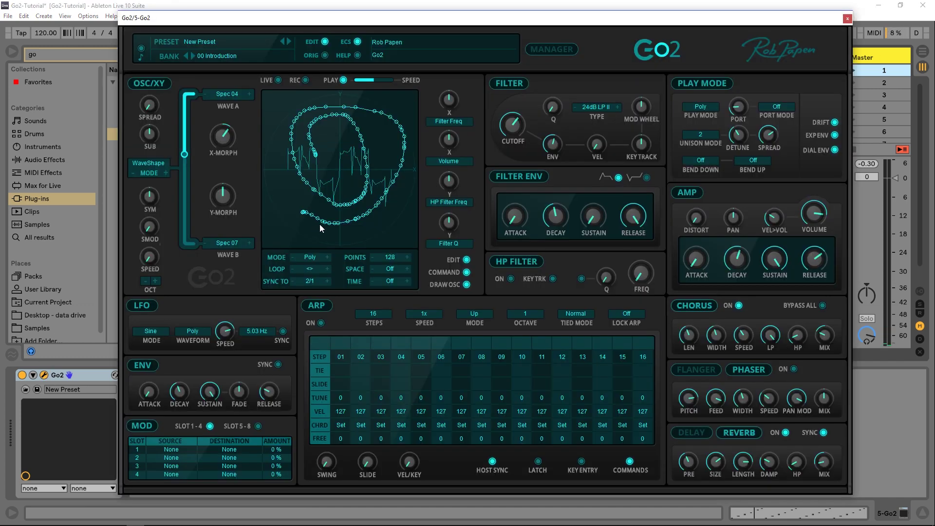